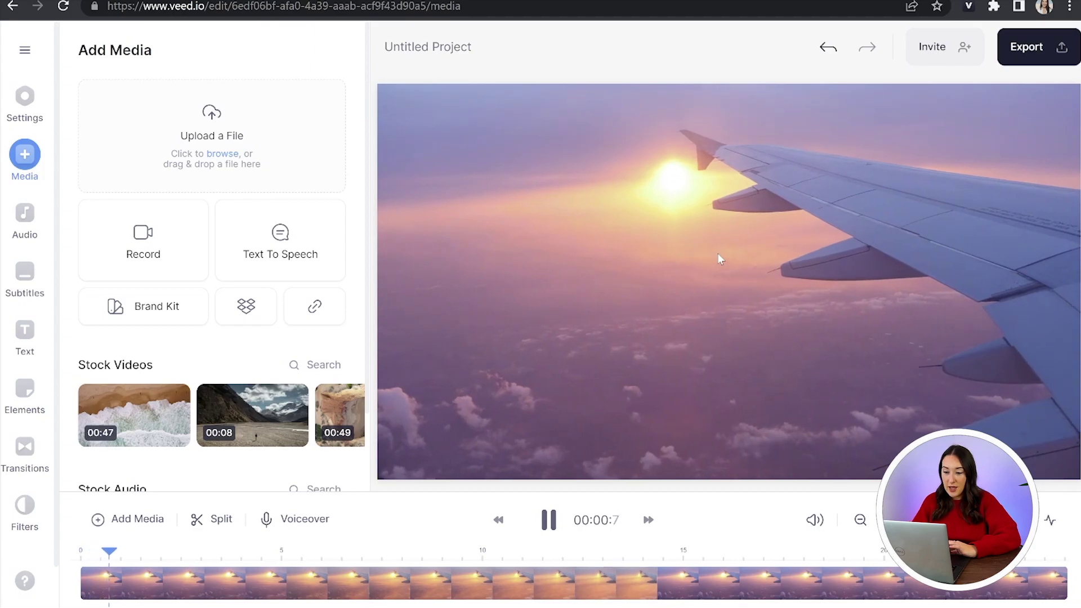
# Split the sunset plane clip at 2.7 seconds and delete the later part
pyautogui.press('space')
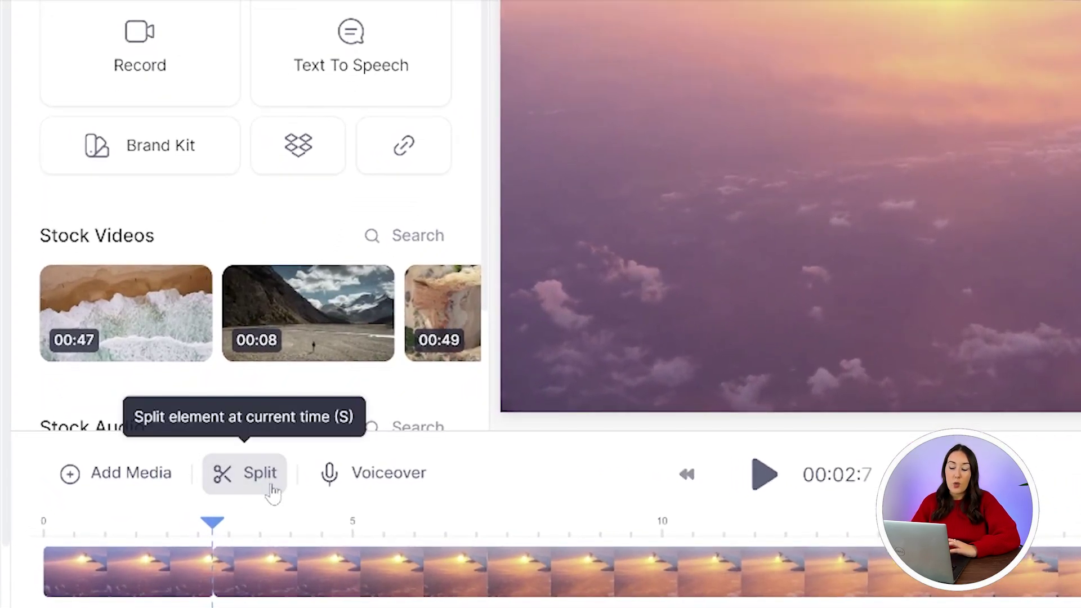
pyautogui.click(273, 493)
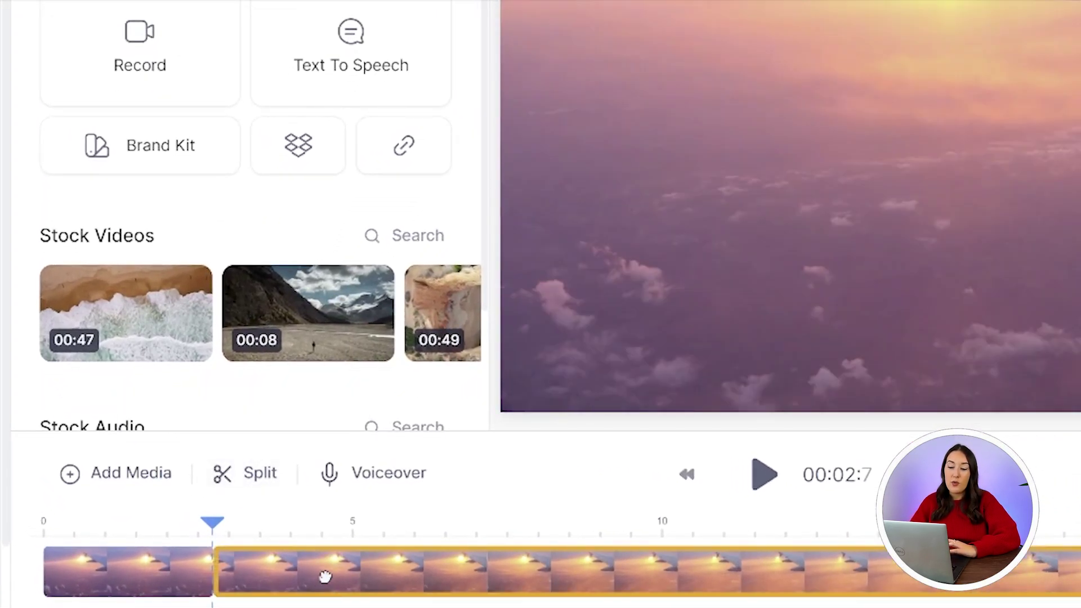
pyautogui.click(325, 575)
pyautogui.rightClick(325, 575)
pyautogui.click(373, 555)
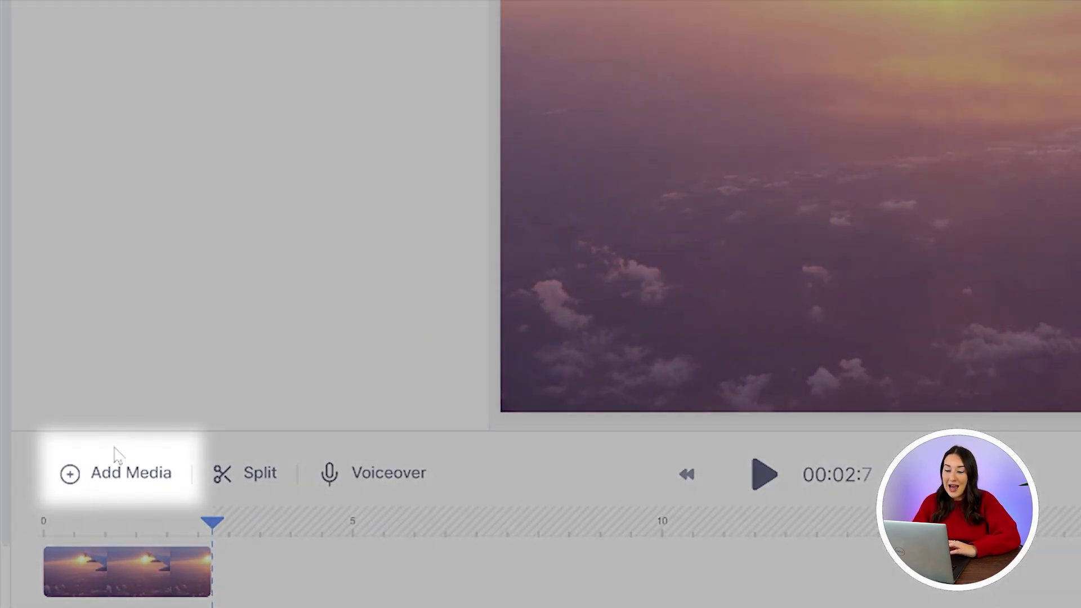
# Upload C0061 (1).mp4 from Downloads so it follows the plane clip
pyautogui.click(125, 472)
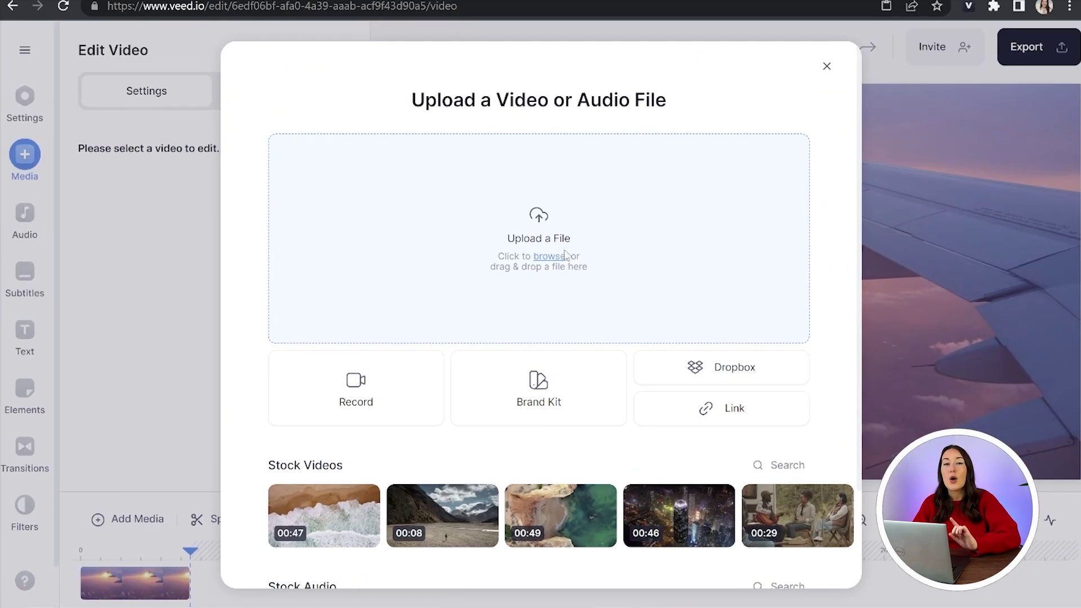
pyautogui.click(565, 254)
pyautogui.click(251, 144)
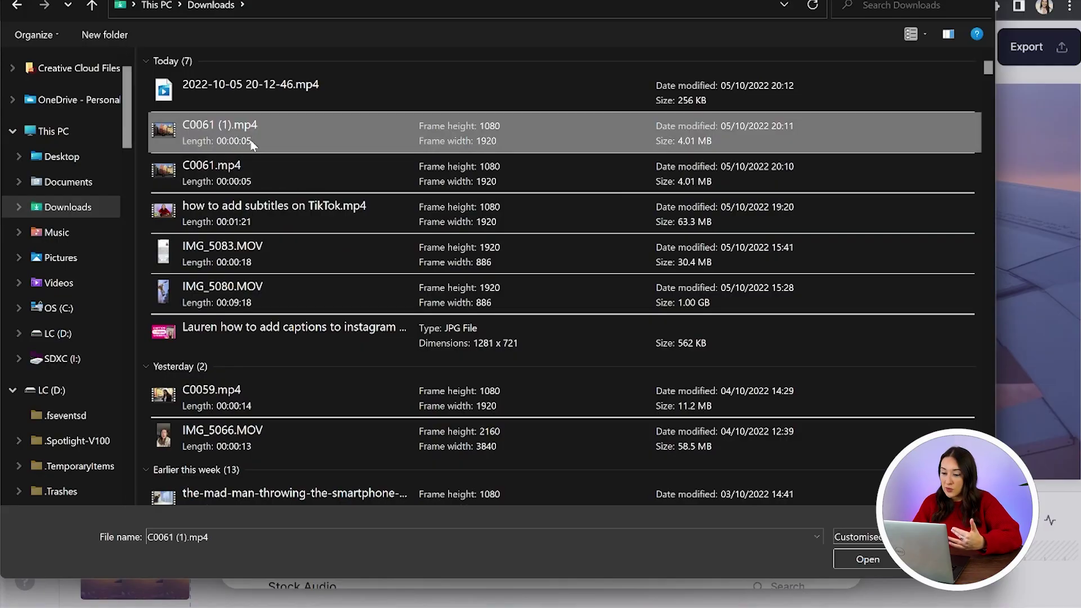
pyautogui.doubleClick(251, 144)
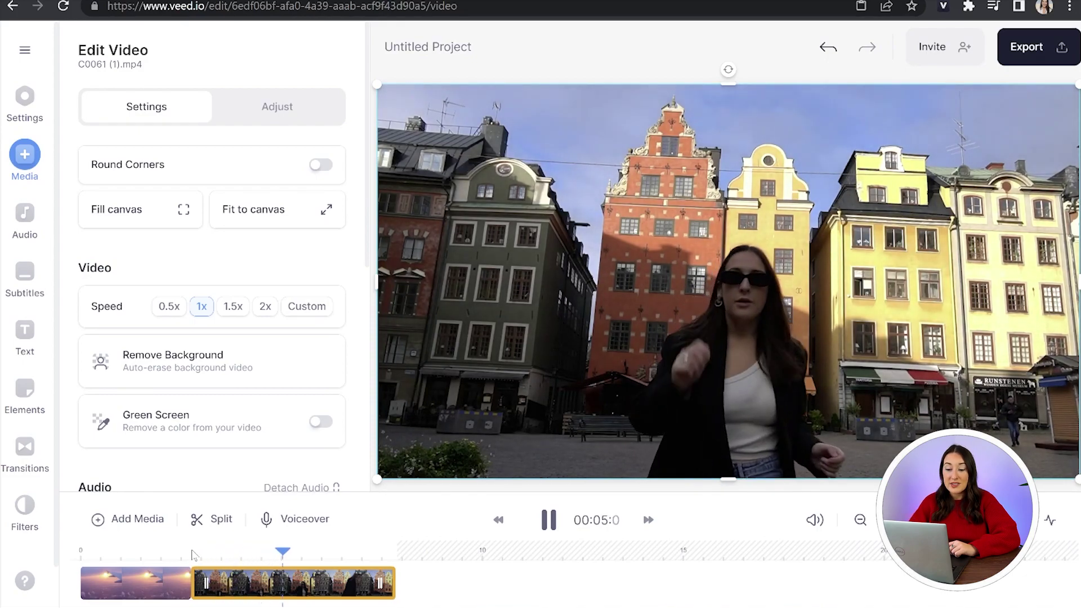
# Split the city clip at 7.4 seconds and delete the short end piece
pyautogui.press('space')
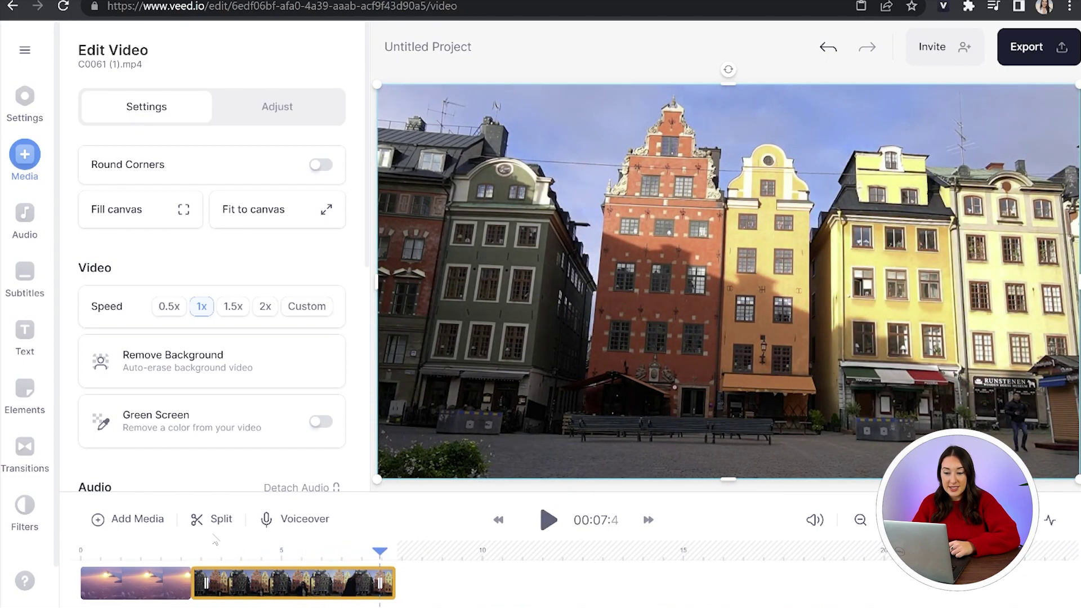
pyautogui.click(220, 520)
pyautogui.rightClick(388, 587)
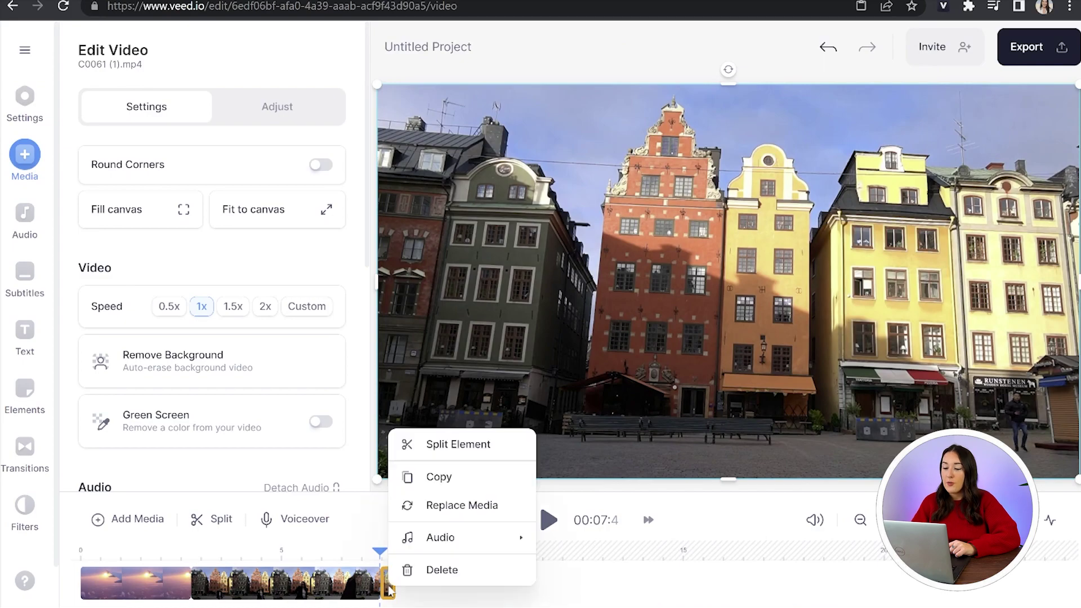
pyautogui.click(442, 570)
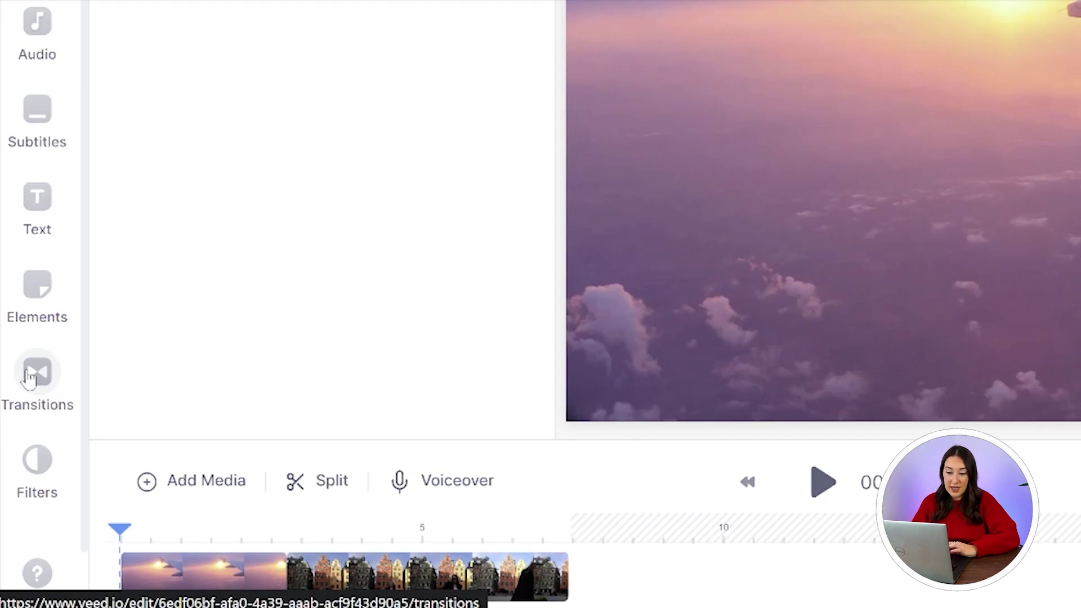
# Apply a Push Left transition at the join between the plane and city clips
pyautogui.click(29, 378)
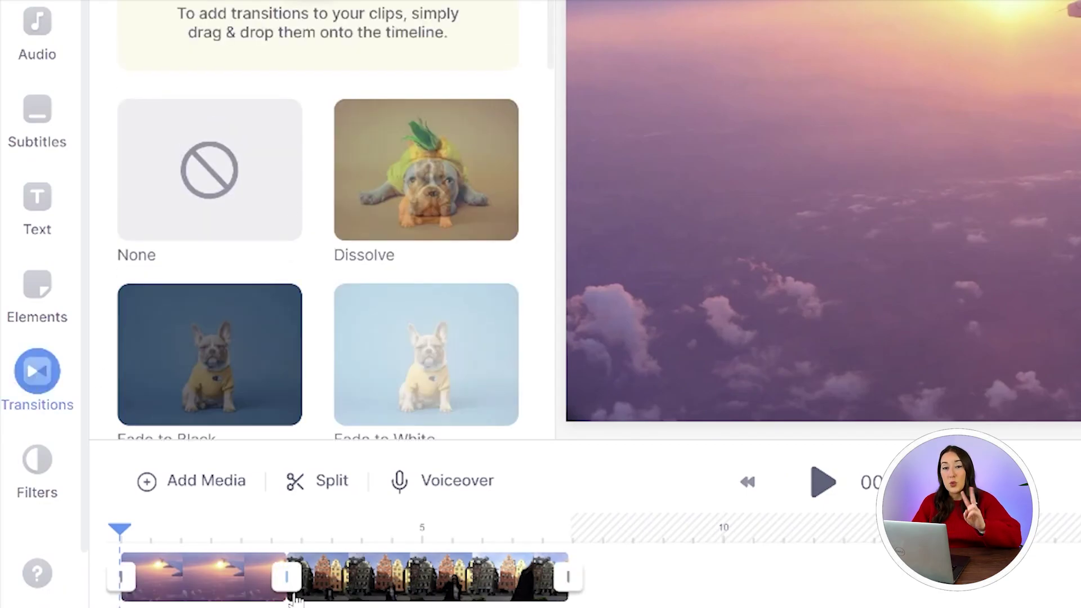
pyautogui.click(293, 580)
pyautogui.scroll(-7, 470, 318)
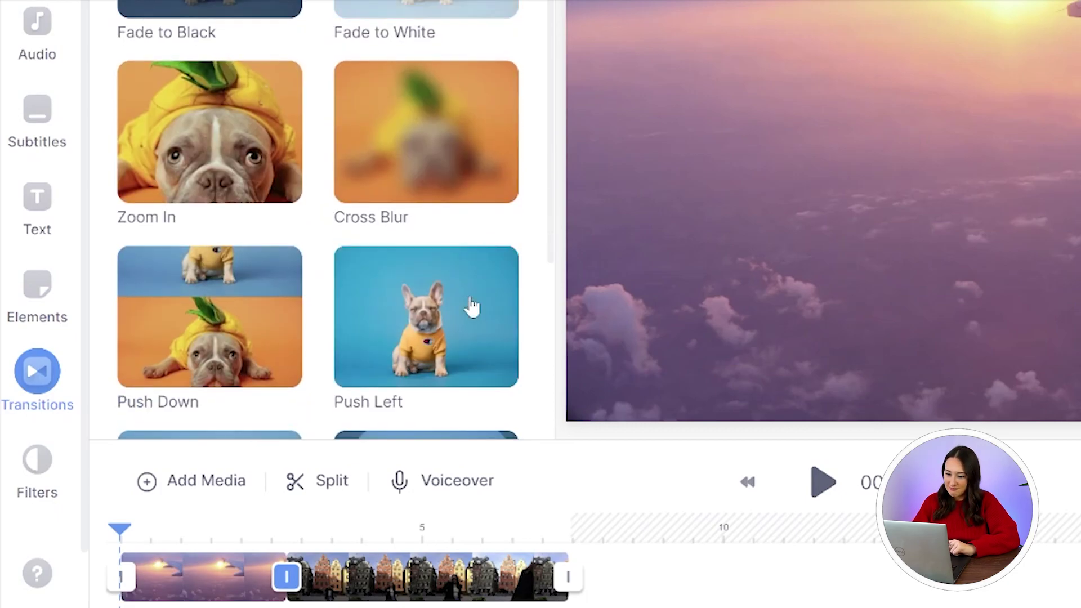
pyautogui.click(472, 306)
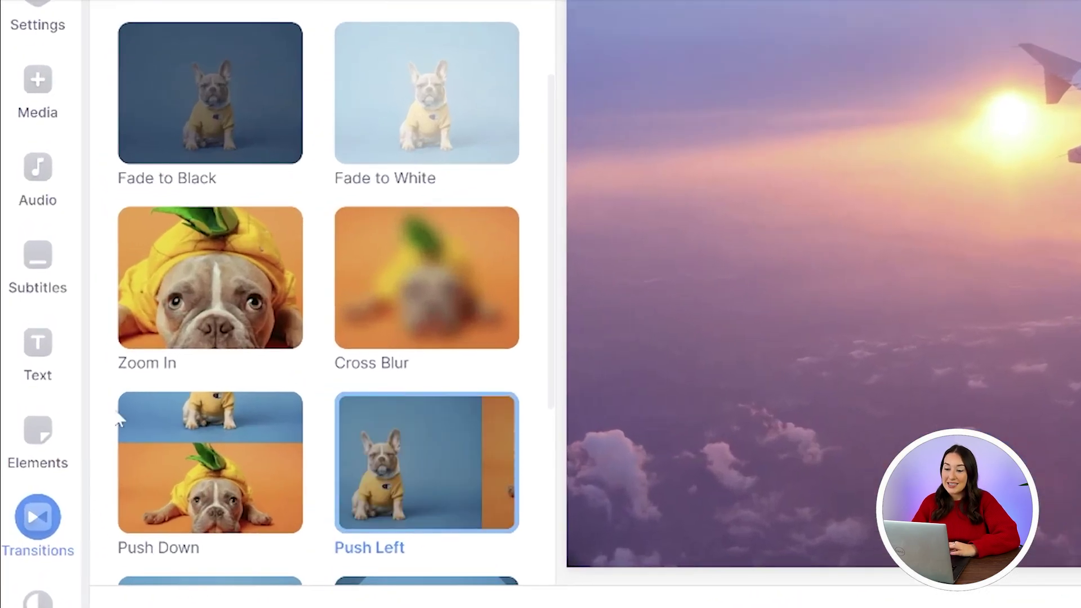
# Add a Headline Title with the person's name in the Anton font
pyautogui.click(29, 342)
pyautogui.click(277, 145)
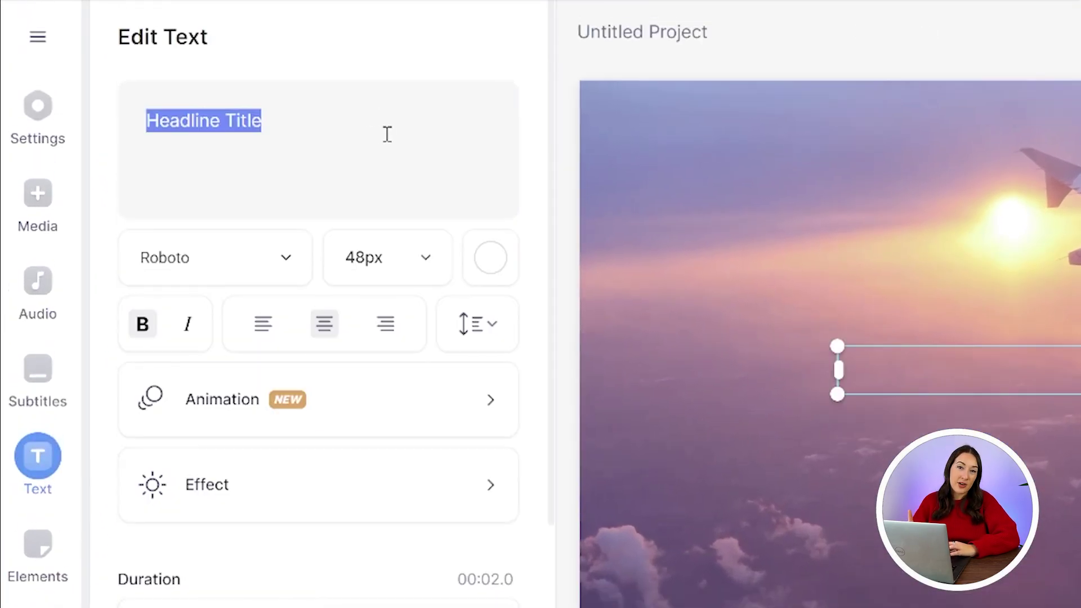
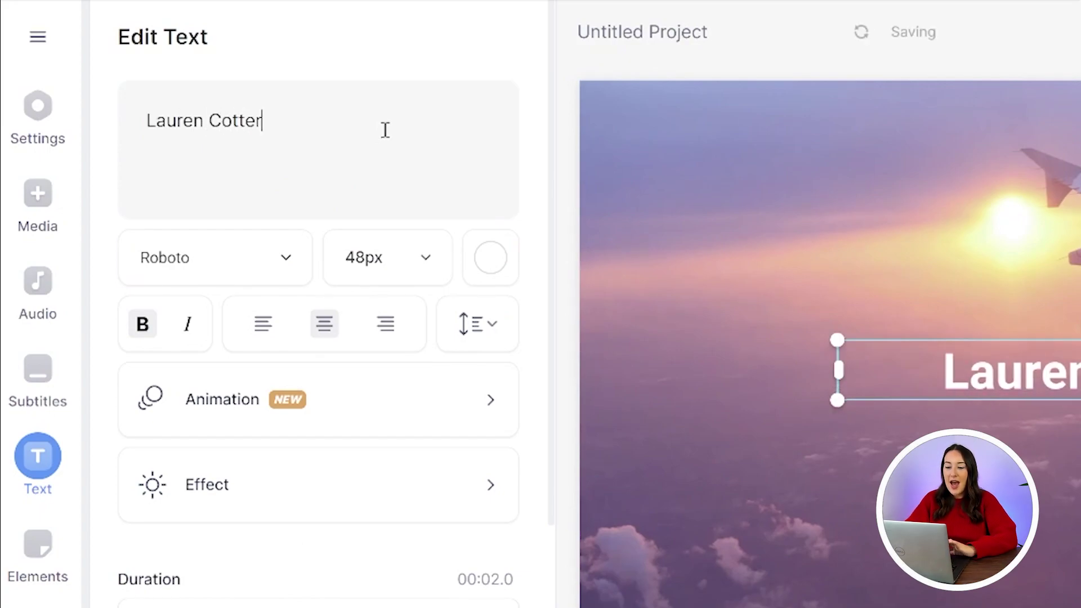
pyautogui.click(214, 257)
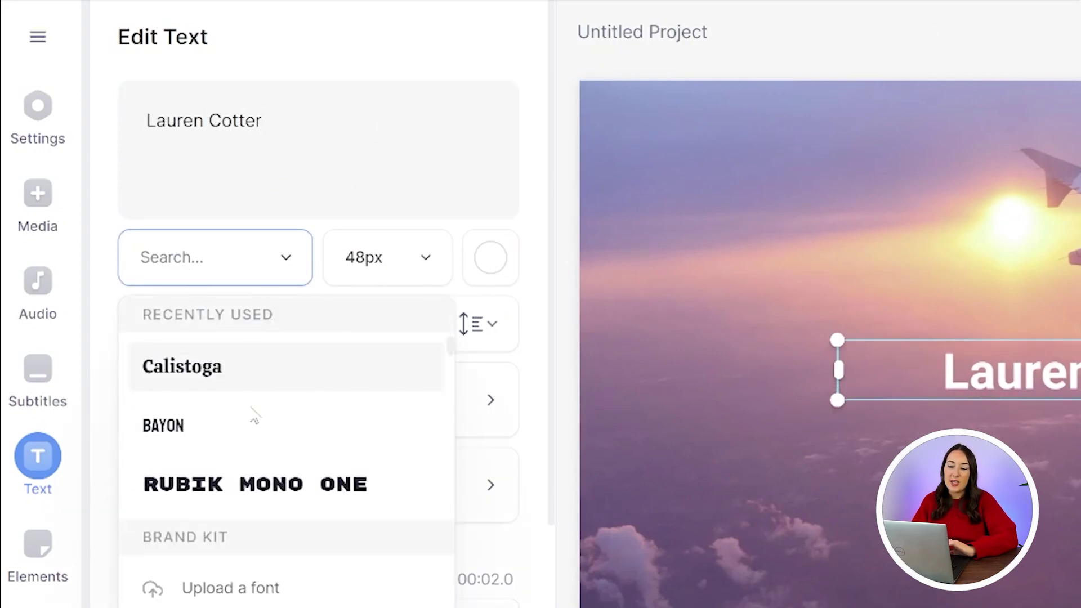
pyautogui.scroll(-3, 250, 490)
pyautogui.click(237, 525)
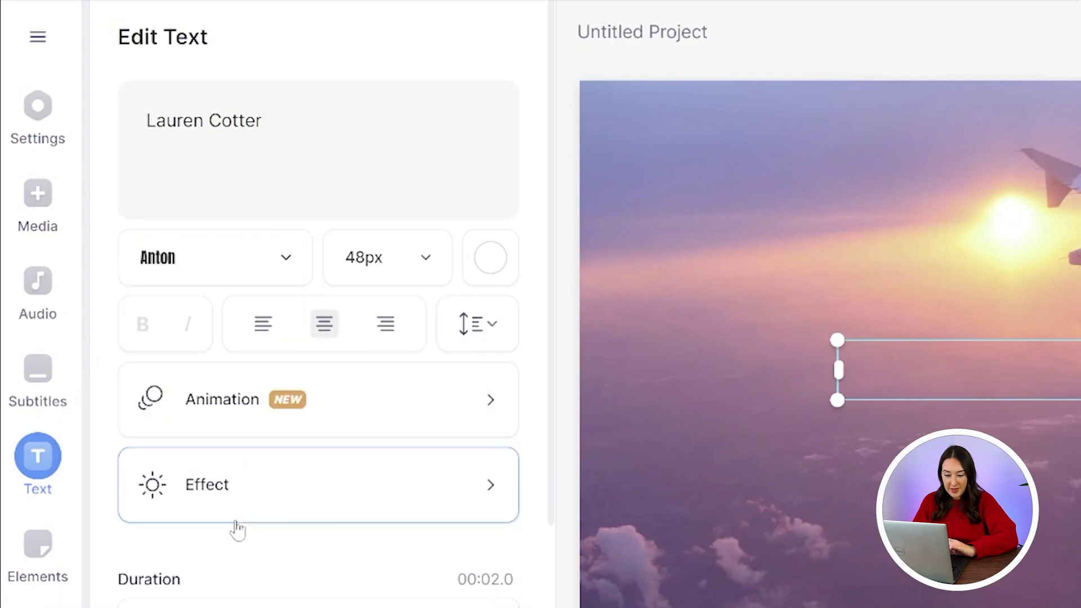
# Set the title size to 96px and colour it pale yellow
pyautogui.click(427, 272)
pyautogui.scroll(-3, 360, 529)
pyautogui.click(366, 563)
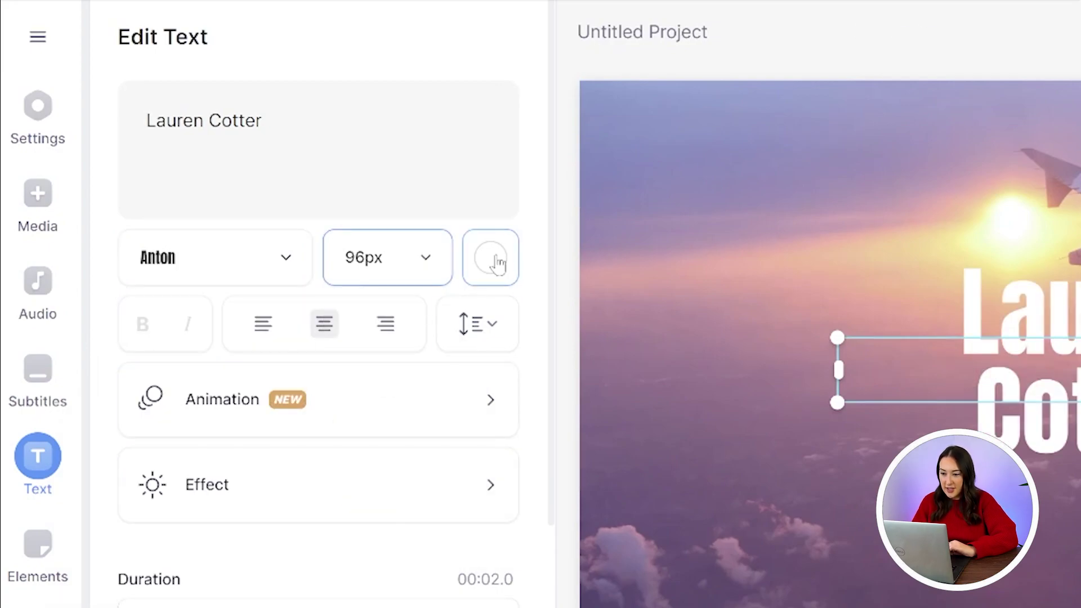
pyautogui.click(491, 259)
pyautogui.click(233, 464)
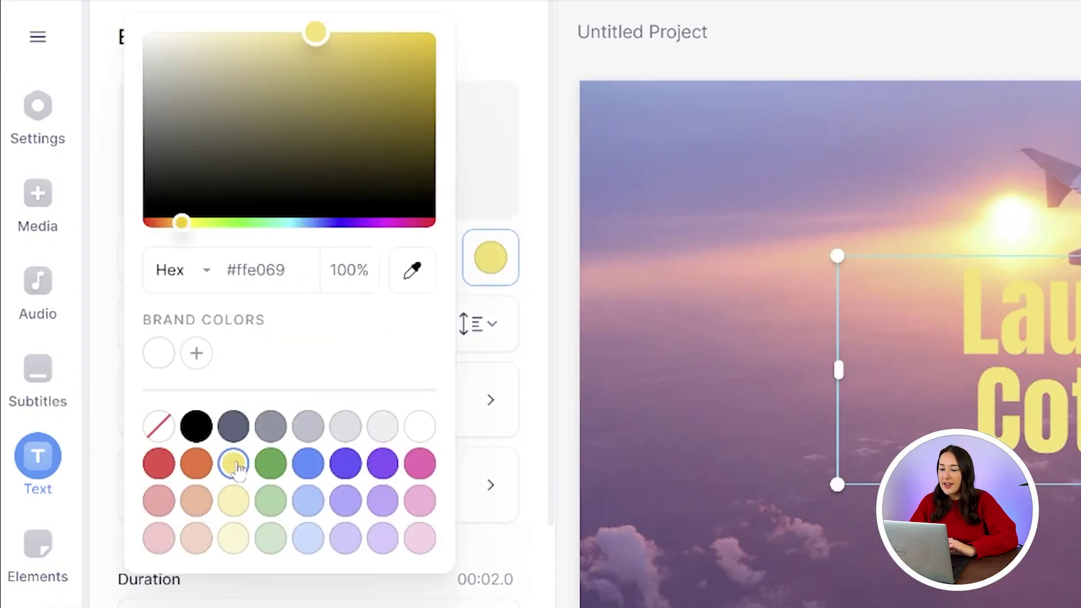
pyautogui.click(233, 502)
pyautogui.click(527, 260)
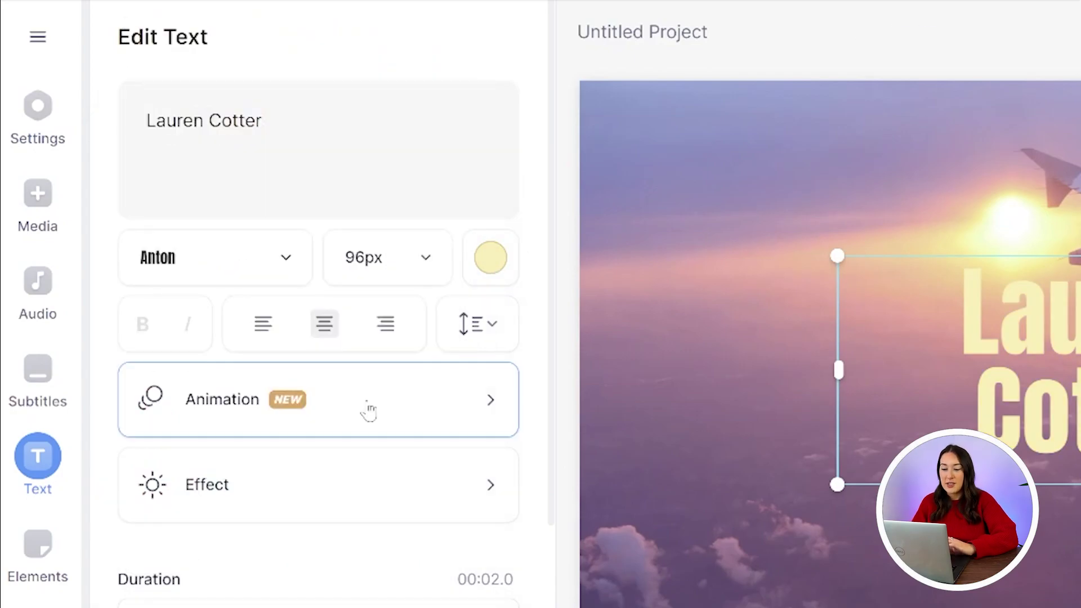
# Give the title a Zoom In entrance animation
pyautogui.click(366, 410)
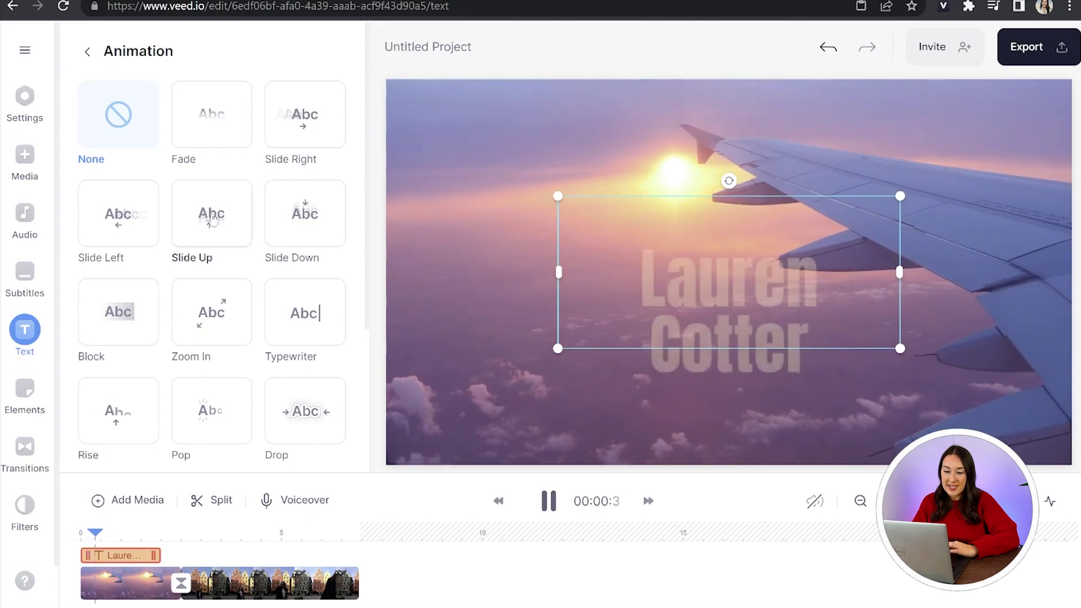
pyautogui.click(216, 305)
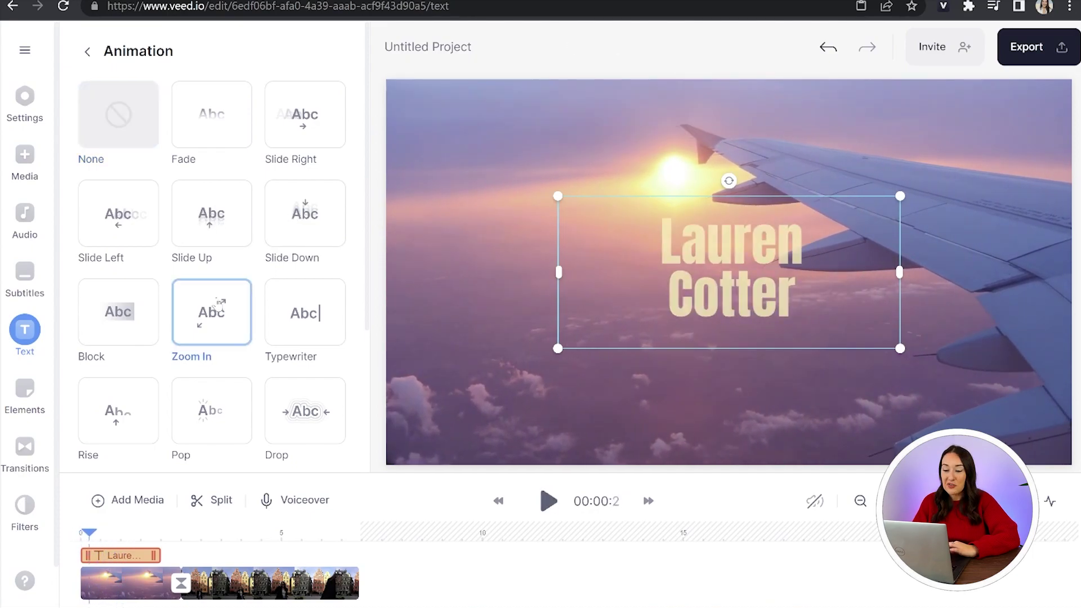
pyautogui.click(88, 53)
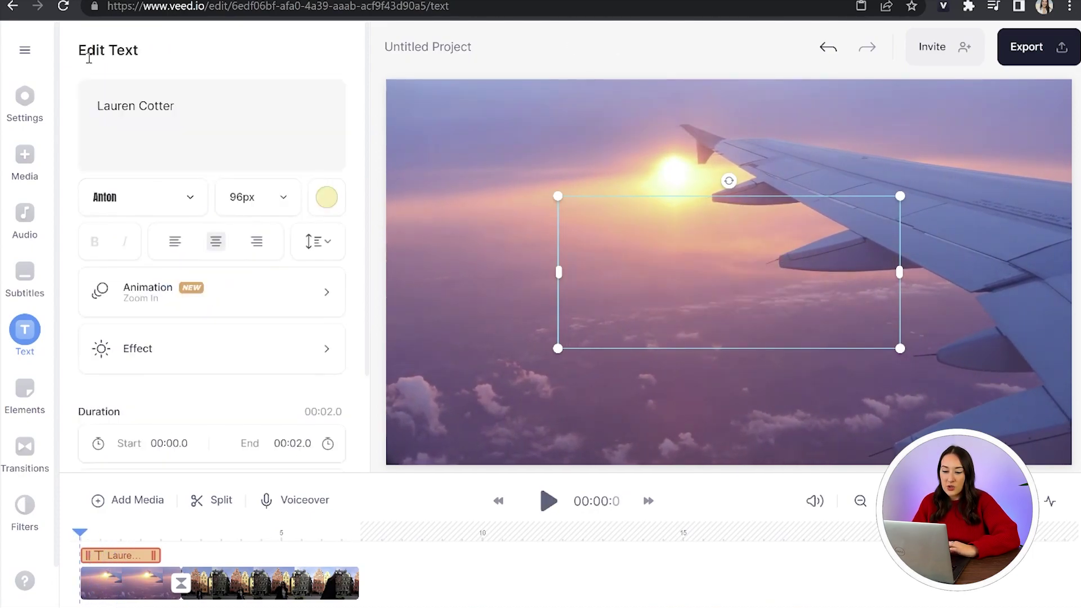
# Apply the Shadow text effect to the title
pyautogui.click(257, 344)
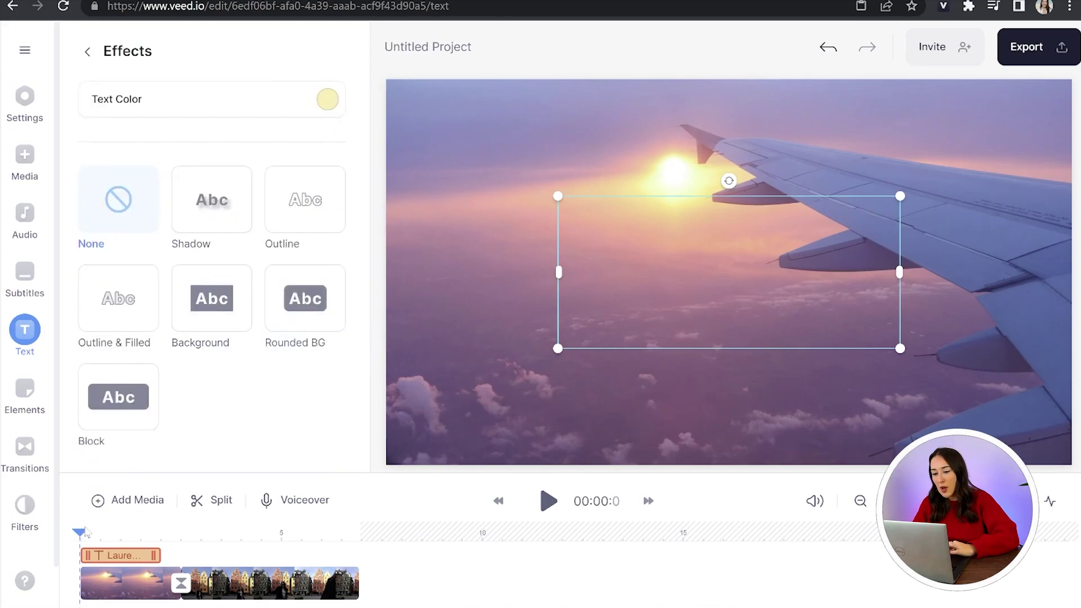
pyautogui.moveTo(85, 532); pyautogui.dragTo(92, 532)
pyautogui.click(213, 216)
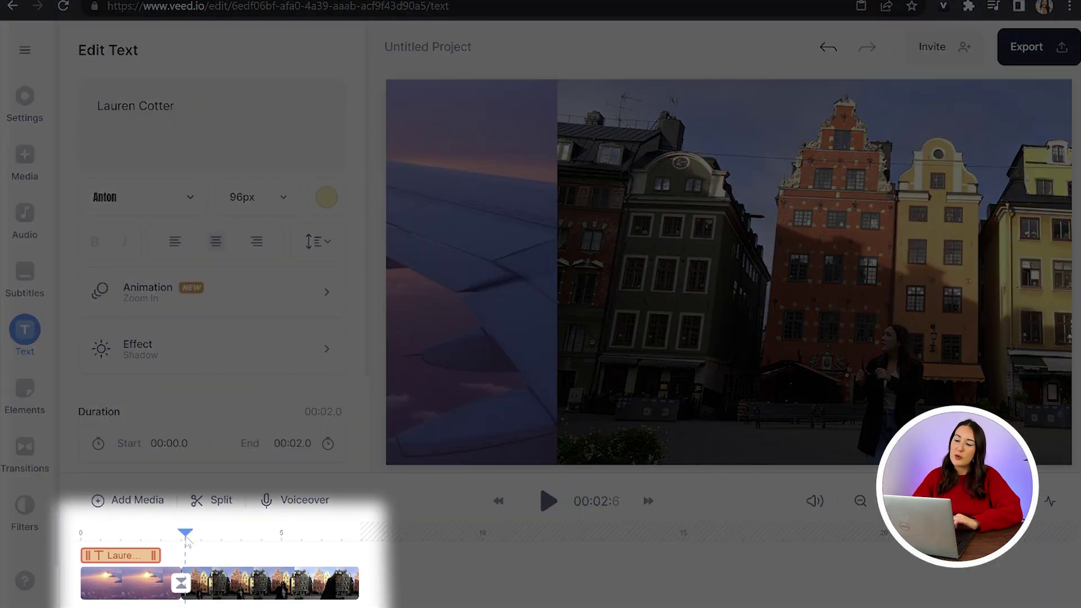
# Add a second Headline Title at about 3 seconds over the city clip
pyautogui.moveTo(187, 542); pyautogui.dragTo(205, 547)
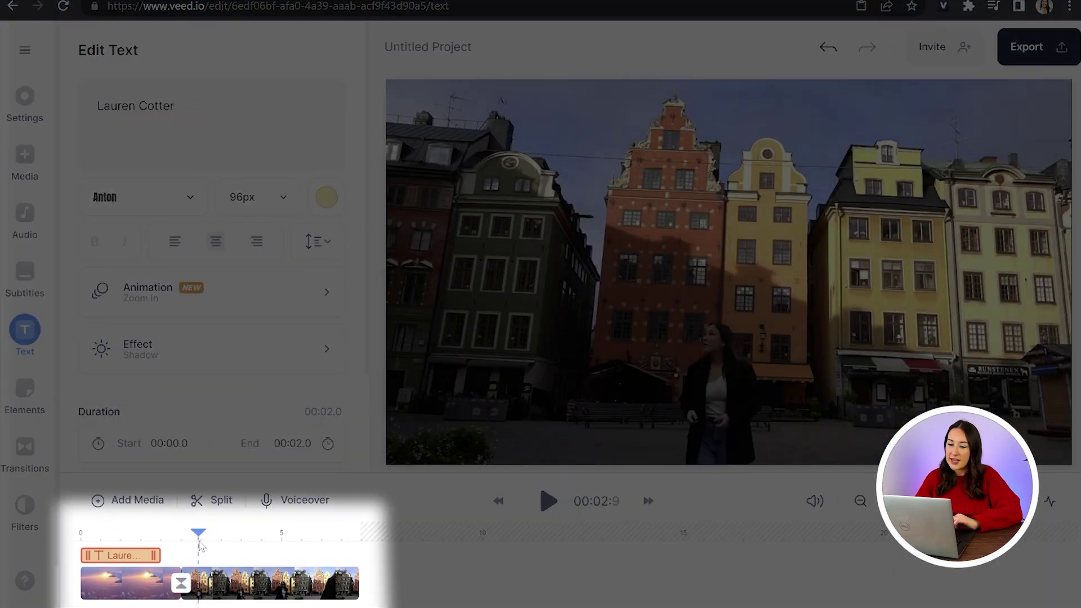
pyautogui.click(224, 588)
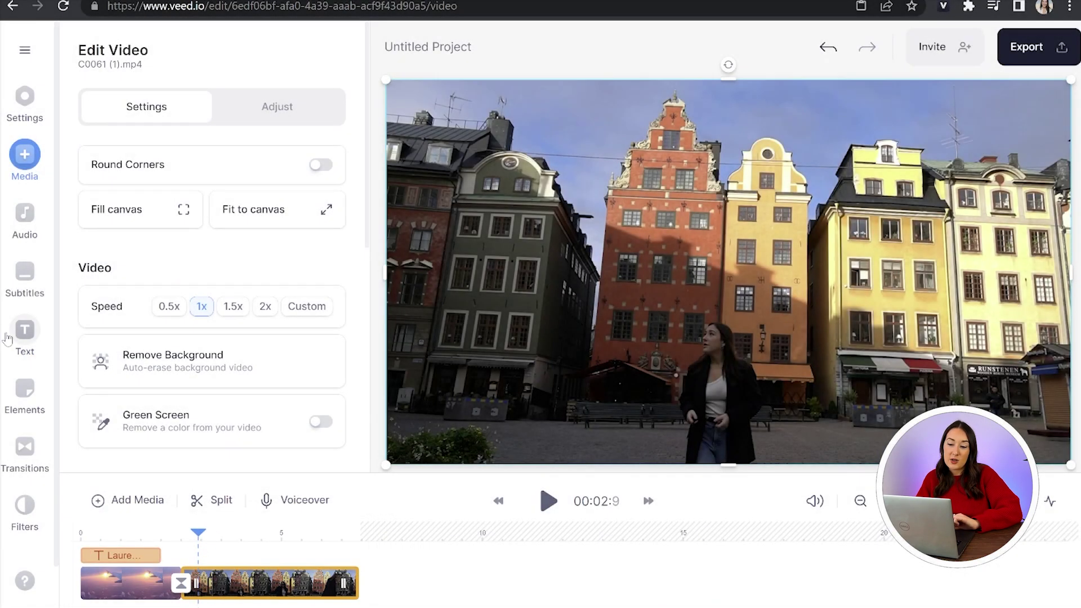
pyautogui.click(17, 338)
pyautogui.click(282, 93)
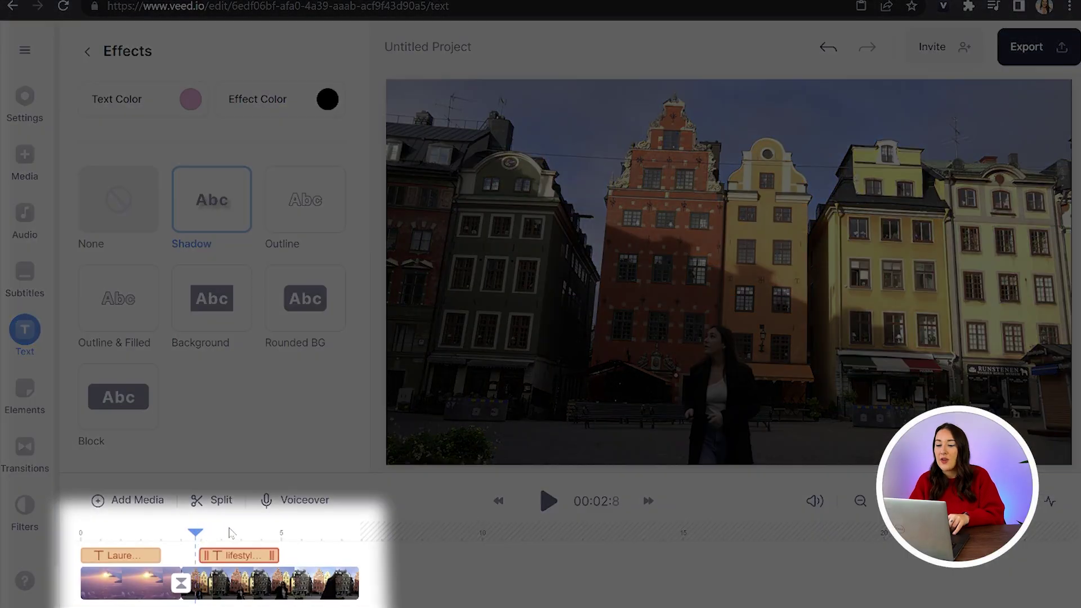
pyautogui.moveTo(197, 533); pyautogui.dragTo(283, 535)
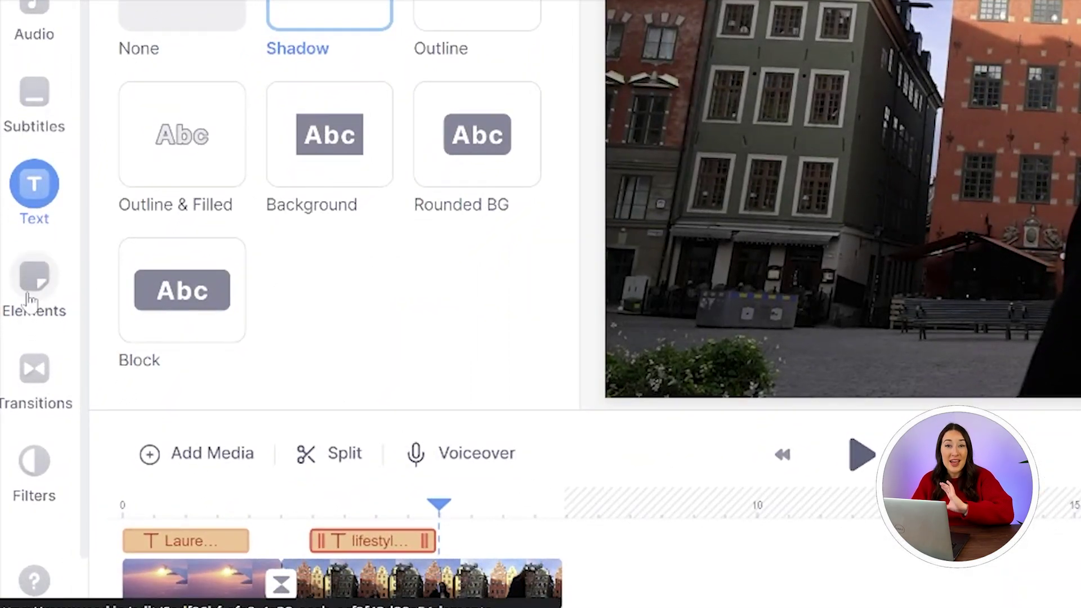
pyautogui.click(31, 301)
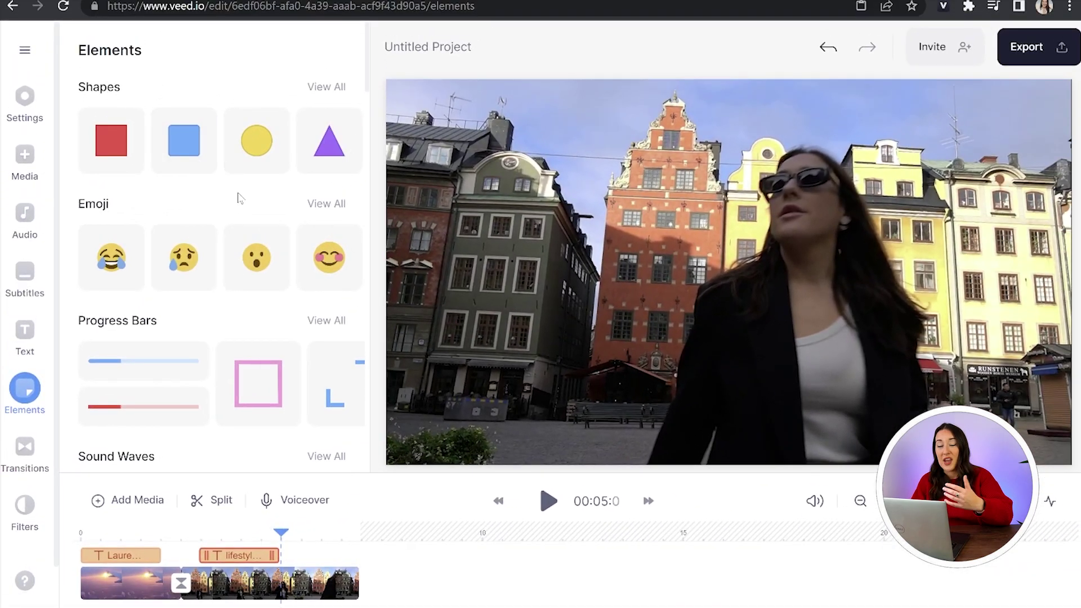
# Search animated stickers for 'Youtube' and add the subscribe bell sticker
pyautogui.scroll(-5, 240, 198)
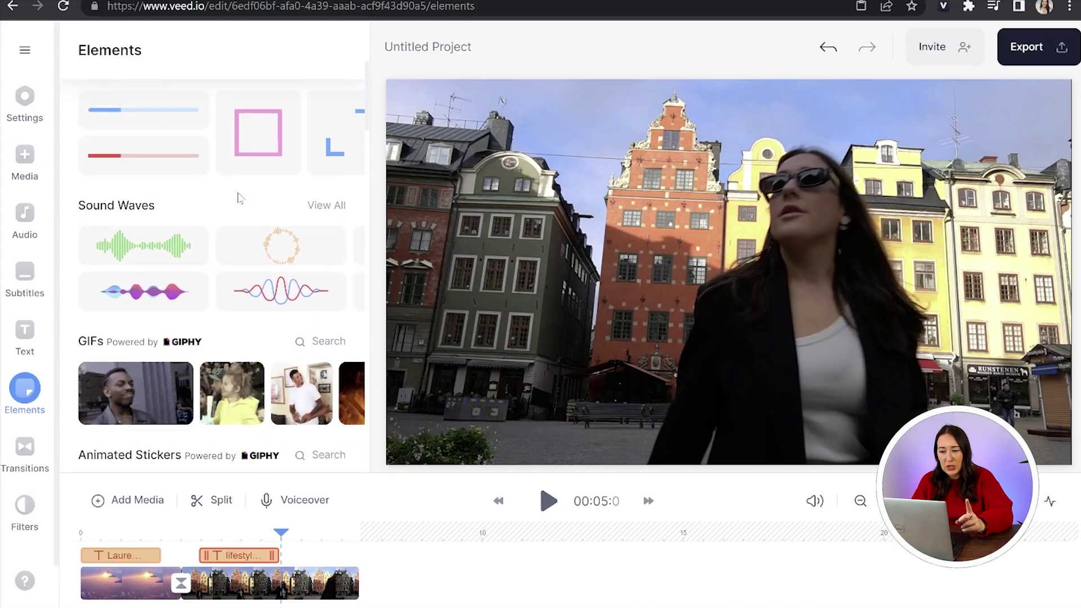
pyautogui.scroll(-4, 240, 197)
pyautogui.scroll(-1, 240, 198)
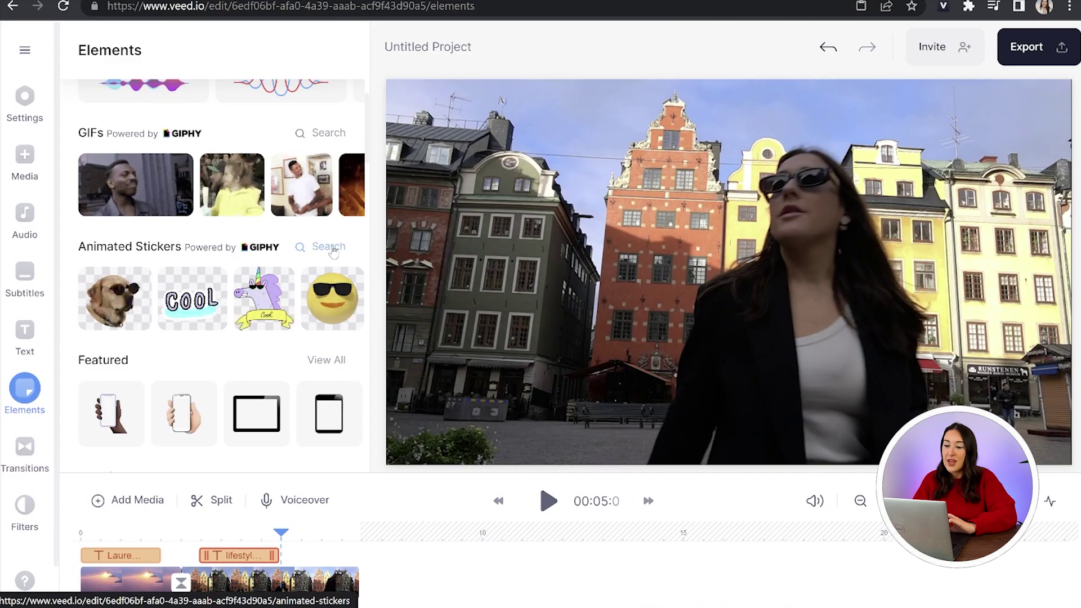
pyautogui.click(333, 248)
pyautogui.write('Yo')
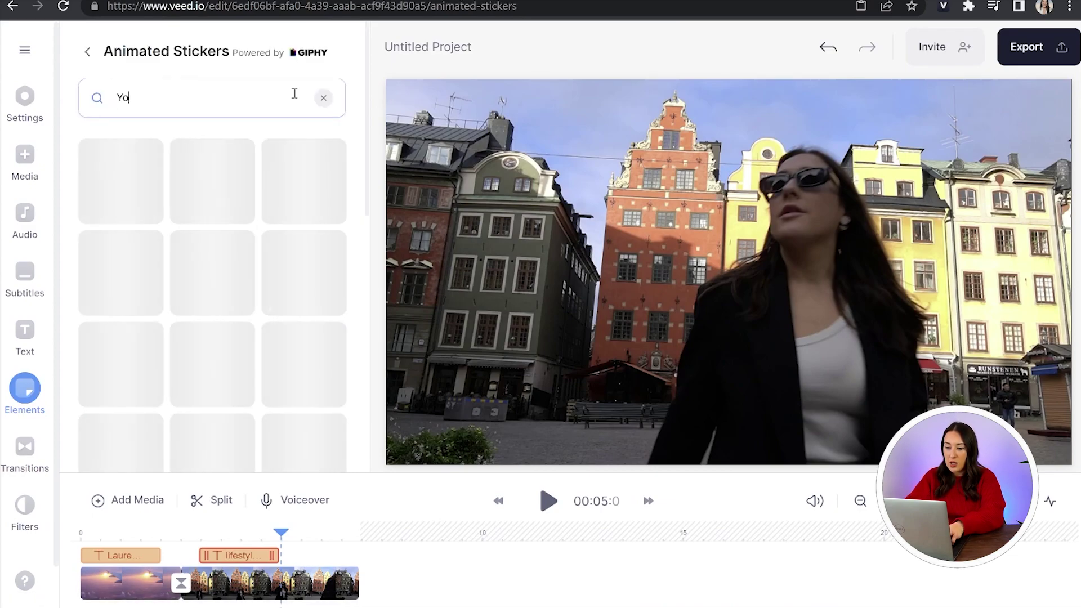
pyautogui.write('utube')
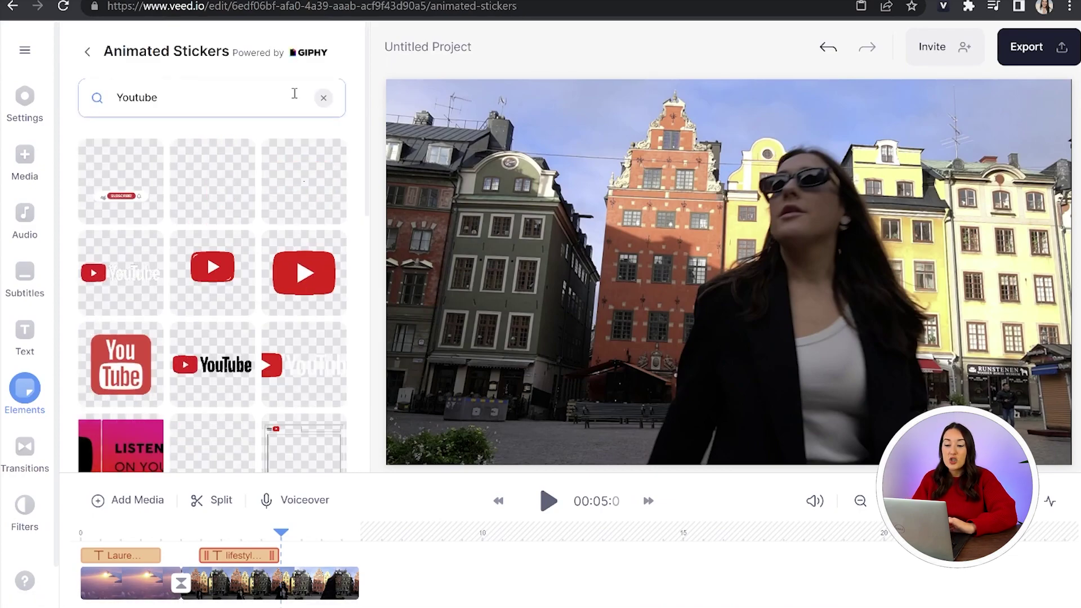
pyautogui.scroll(-5, 280, 365)
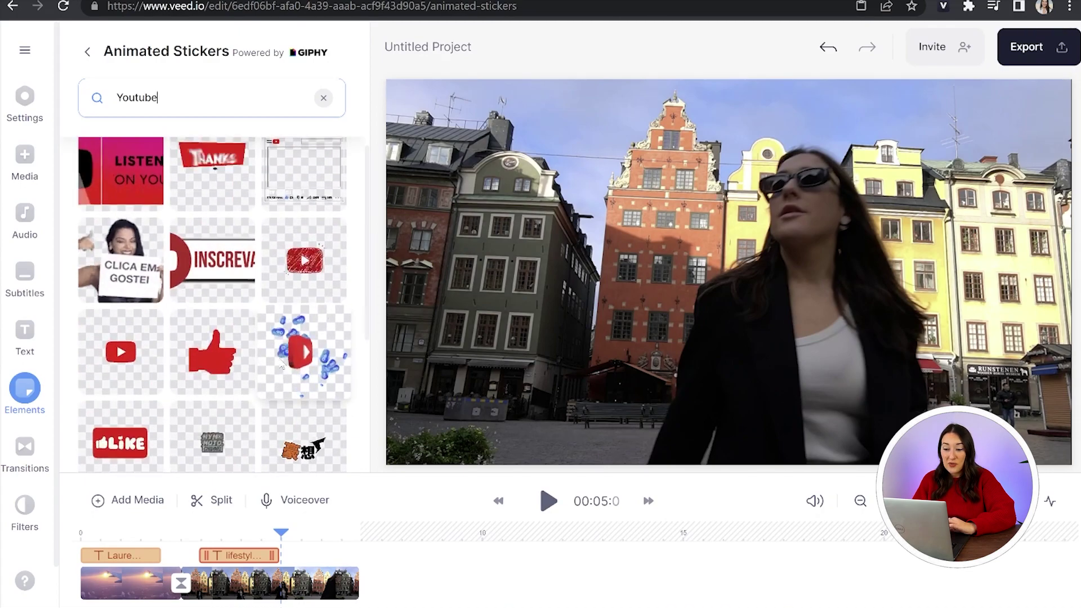
pyautogui.scroll(5, 280, 365)
pyautogui.click(135, 201)
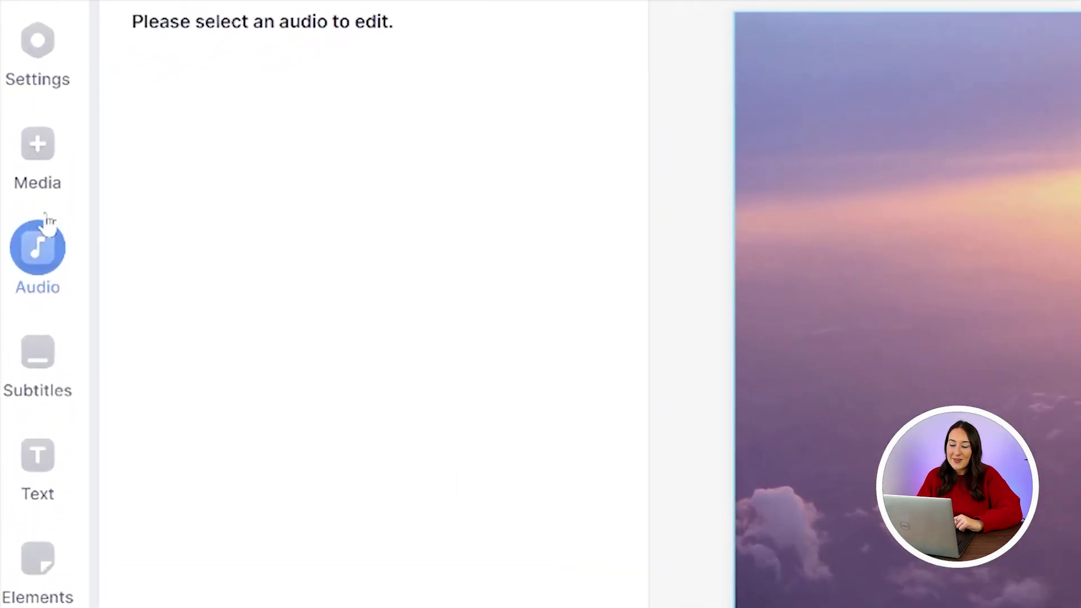
# Add the Bright Days Ahead (light version) stock track from the Pop category
pyautogui.click(26, 209)
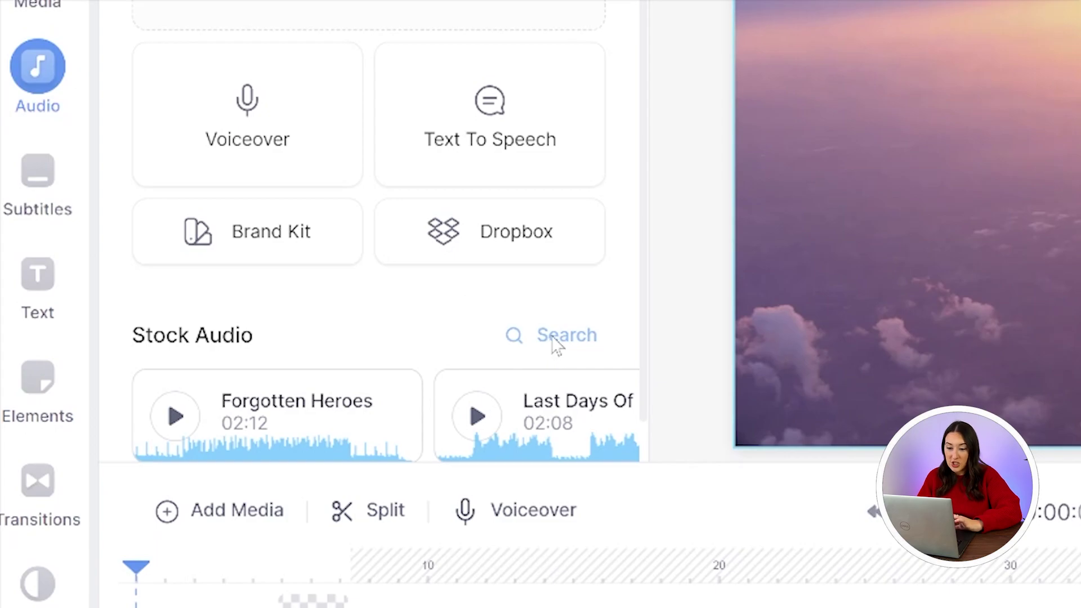
pyautogui.click(556, 344)
pyautogui.scroll(-5, 364, 147)
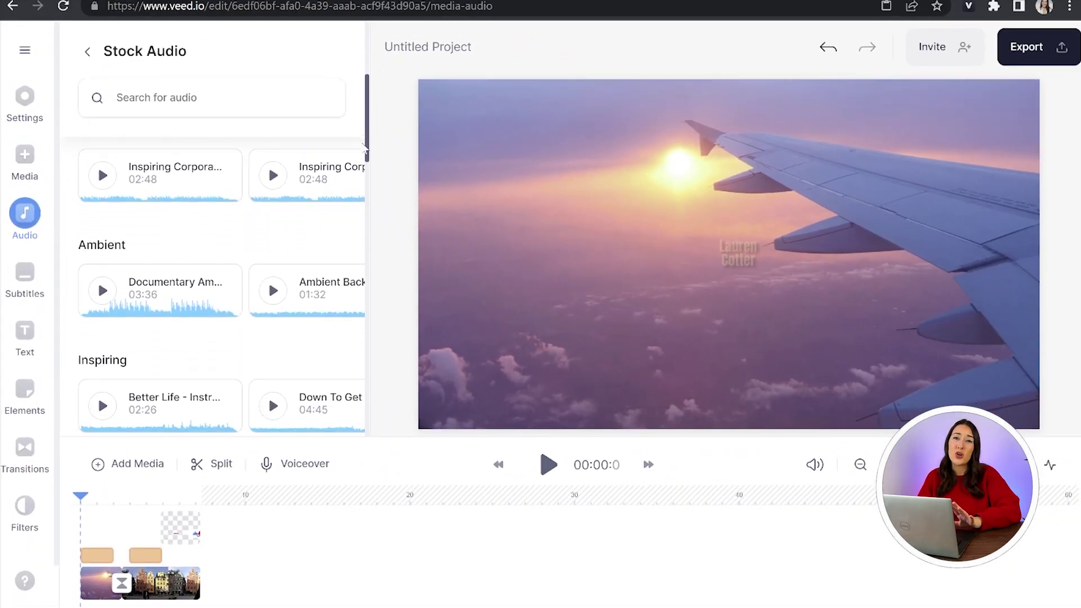
pyautogui.scroll(-9, 363, 148)
pyautogui.scroll(10, 378, 214)
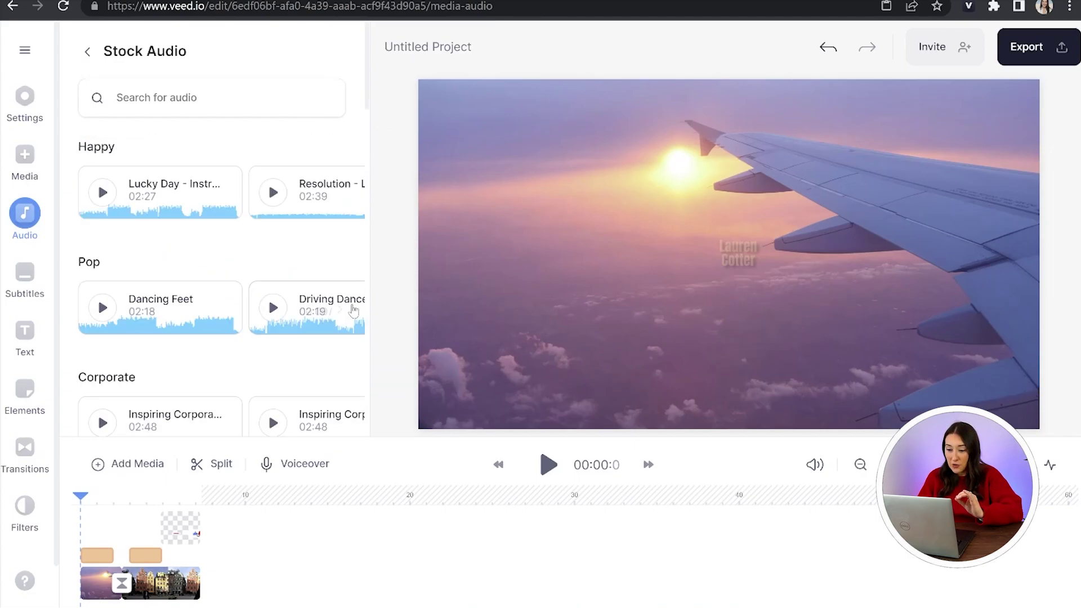
pyautogui.click(339, 311)
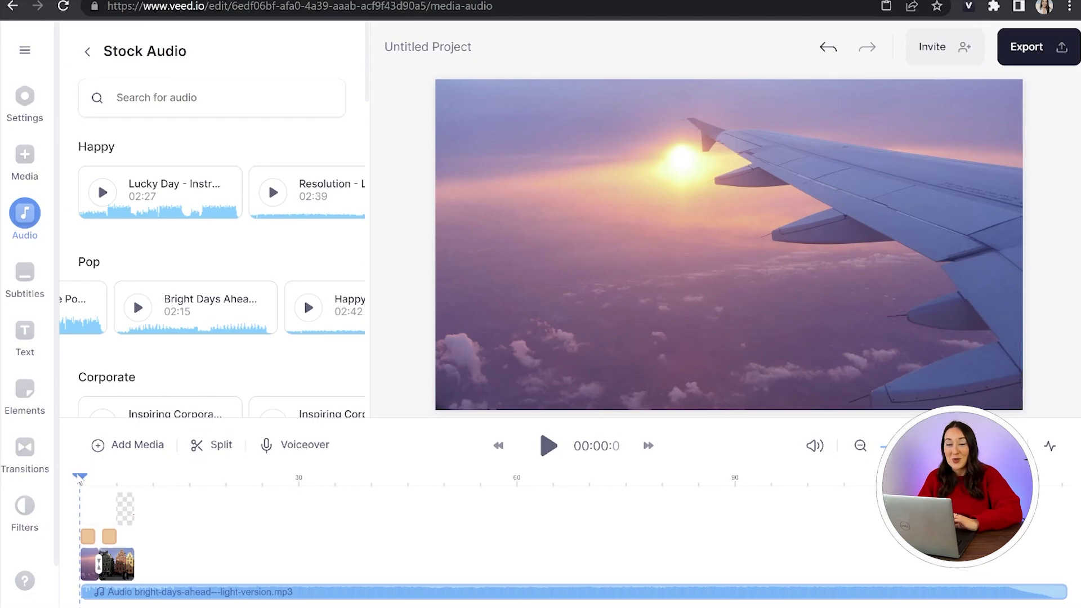
# Split the music at the video's end, about 7.6 s, and delete the excess
pyautogui.moveTo(80, 482); pyautogui.dragTo(136, 478)
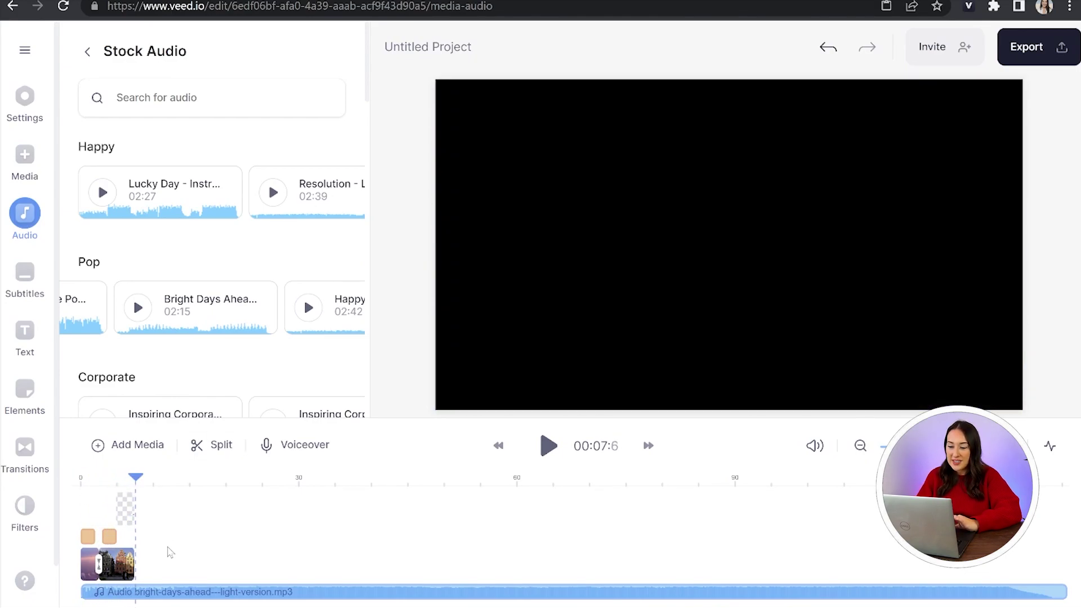
pyautogui.click(153, 596)
pyautogui.click(217, 451)
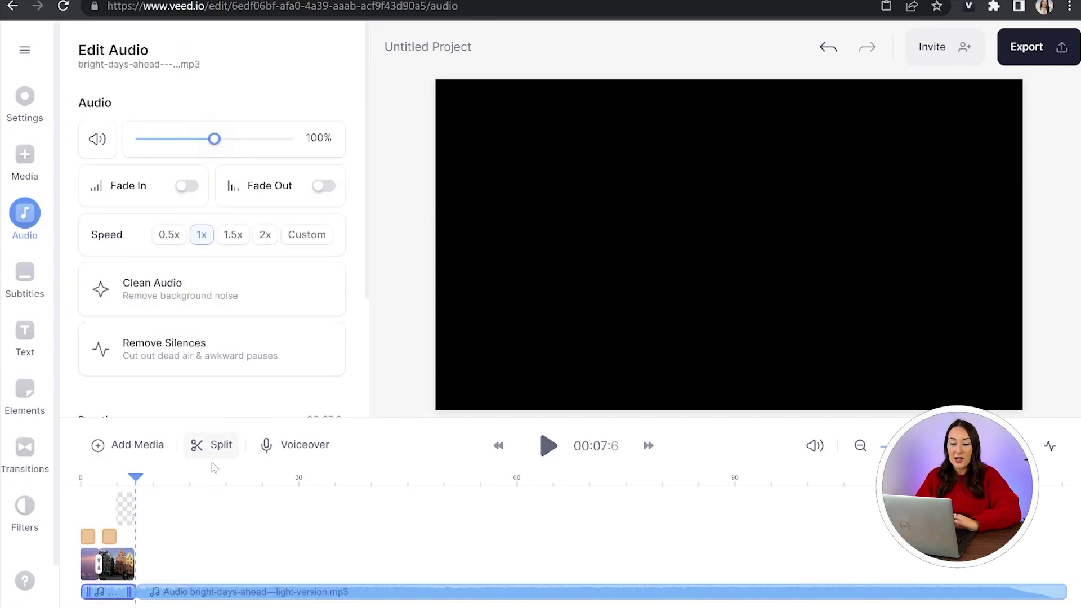
pyautogui.rightClick(182, 600)
pyautogui.click(217, 575)
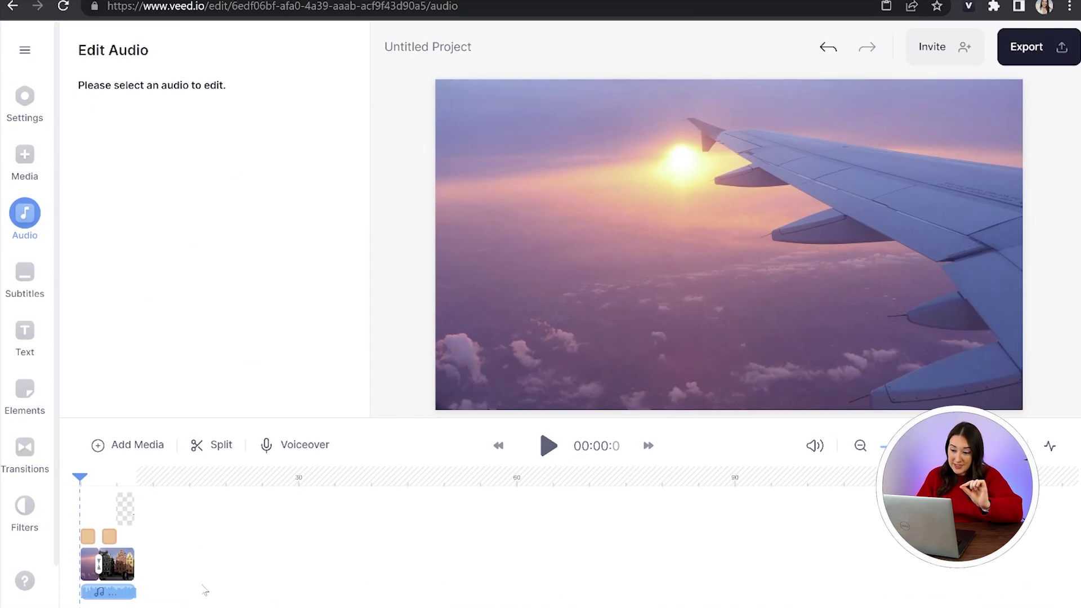
pyautogui.click(127, 563)
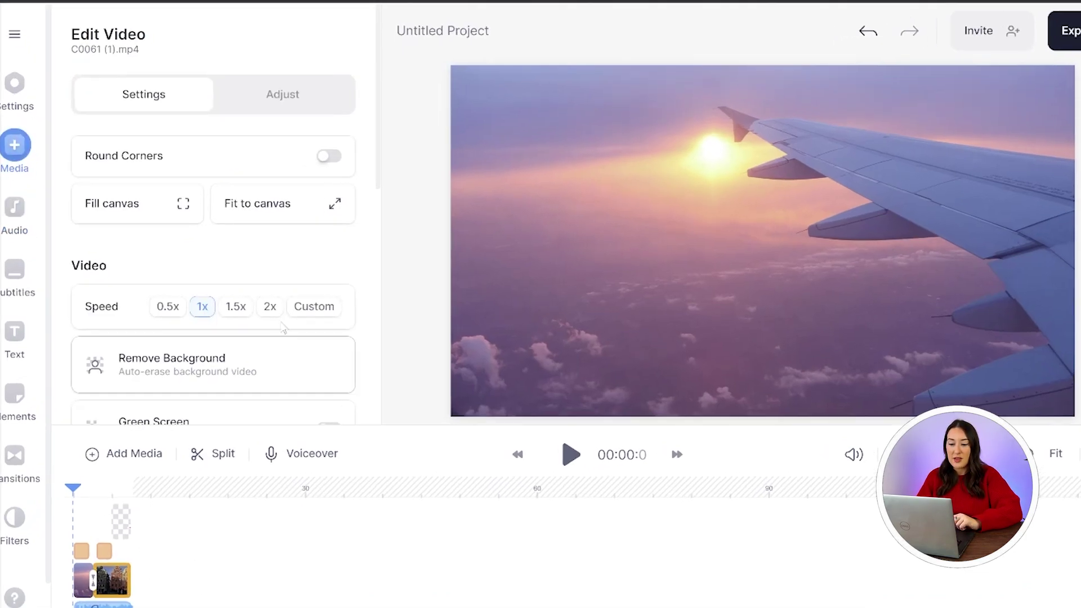
# Fade out the music track and export the 7.6-second video with the HD preset
pyautogui.scroll(-3, 295, 322)
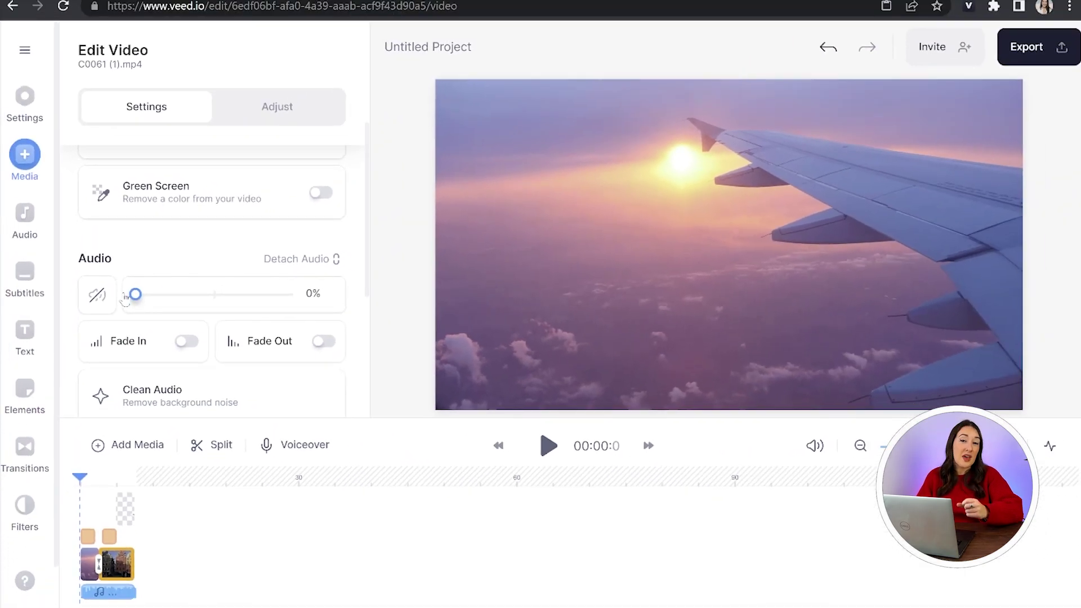
pyautogui.click(125, 592)
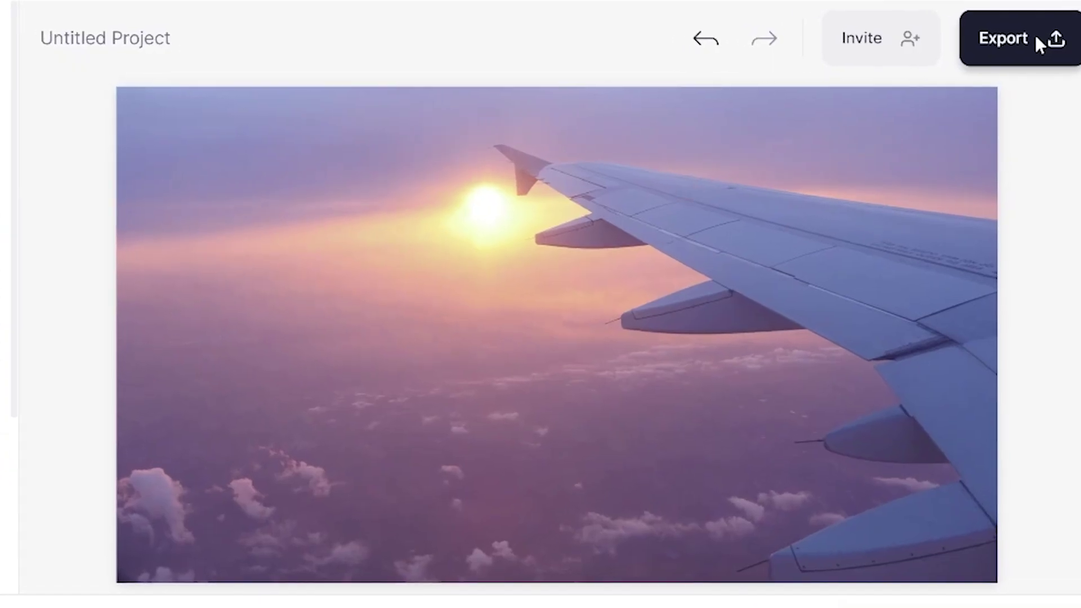
pyautogui.click(1064, 45)
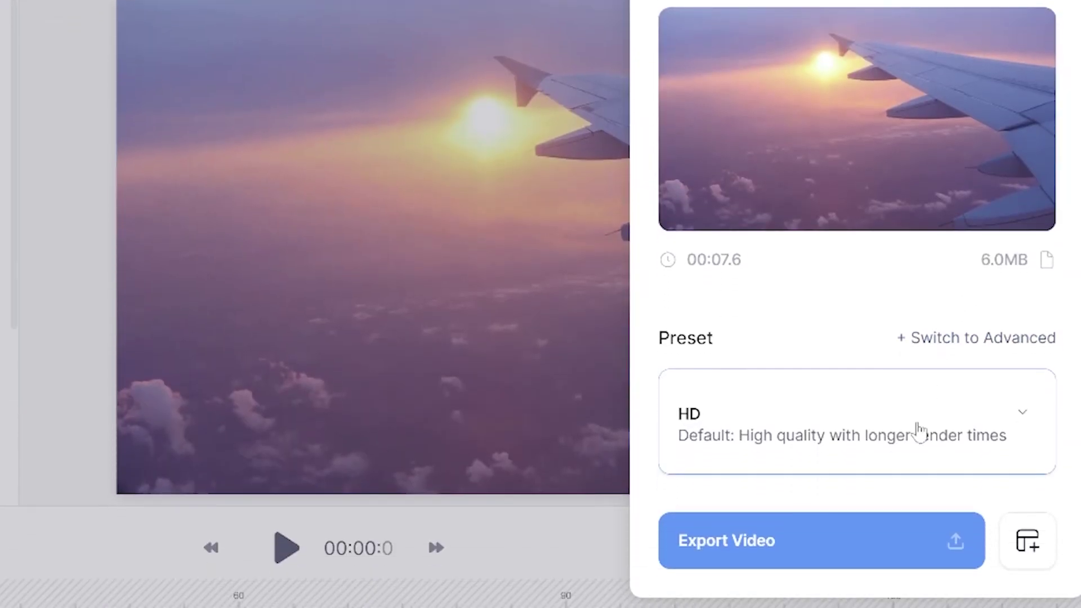
pyautogui.click(919, 515)
pyautogui.scroll(-2, 865, 416)
pyautogui.click(867, 417)
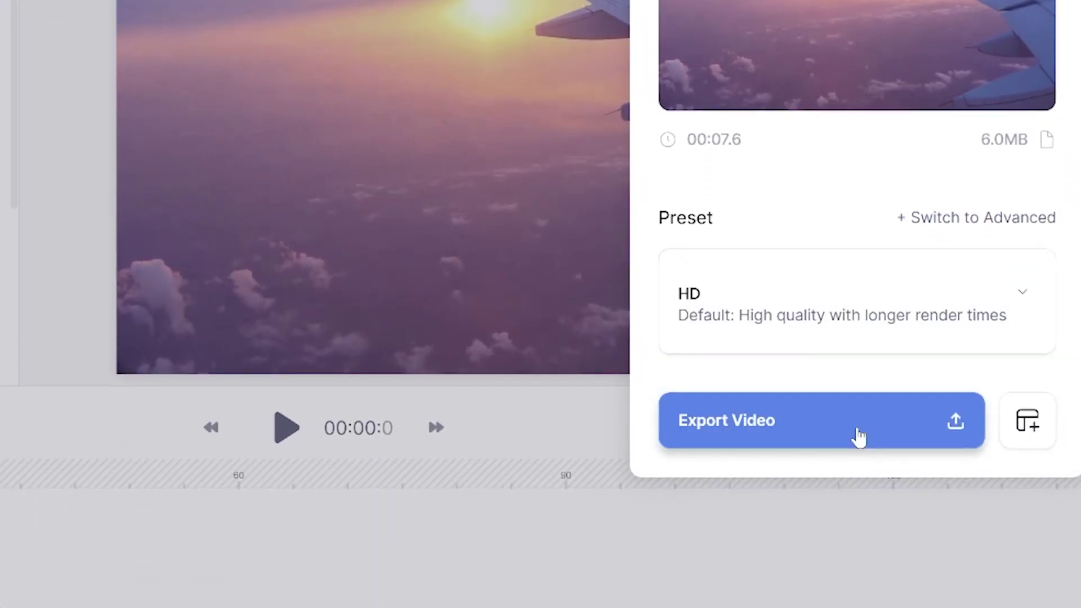
pyautogui.click(859, 437)
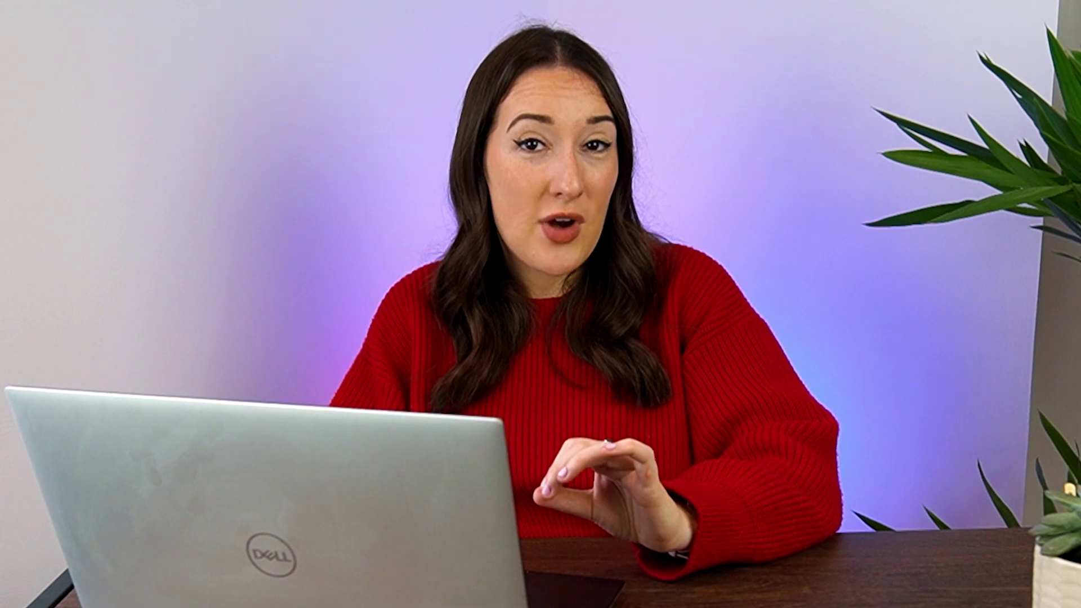